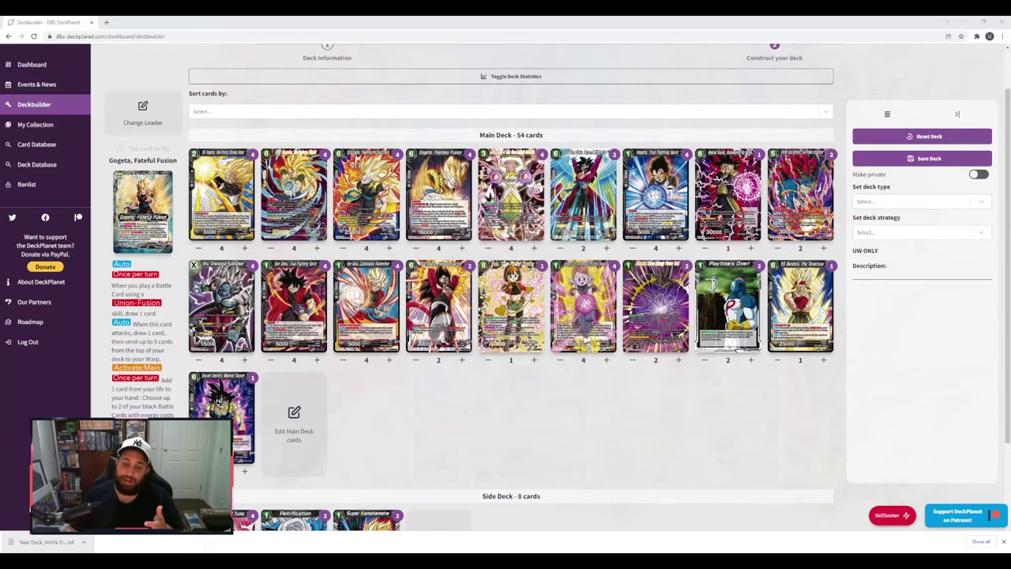
Step: Read the card details of Pan, Time Patrol Maiden and of Masked Saiyan, Brainwashed No More in the main deck
click(527, 339)
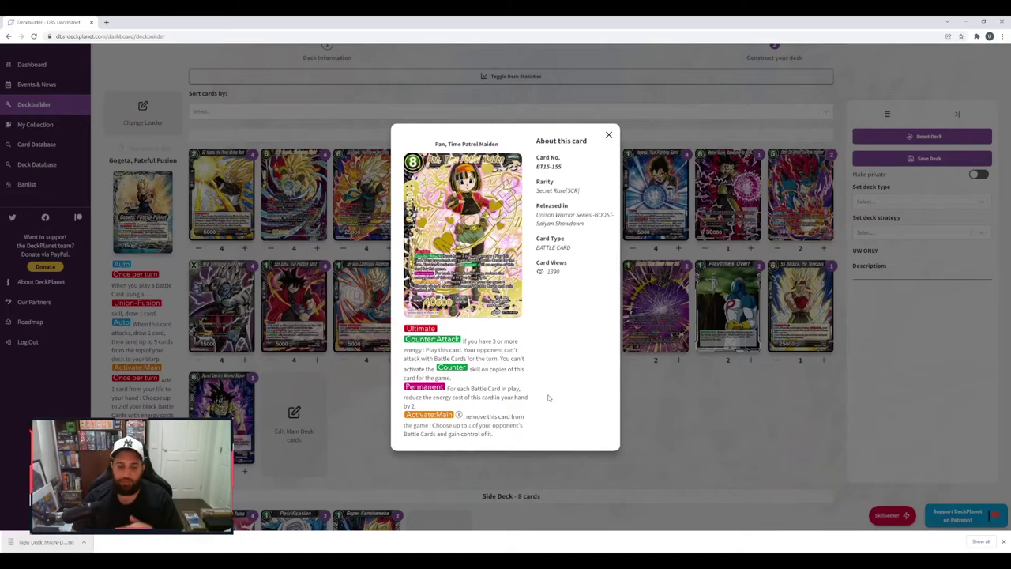
click(608, 136)
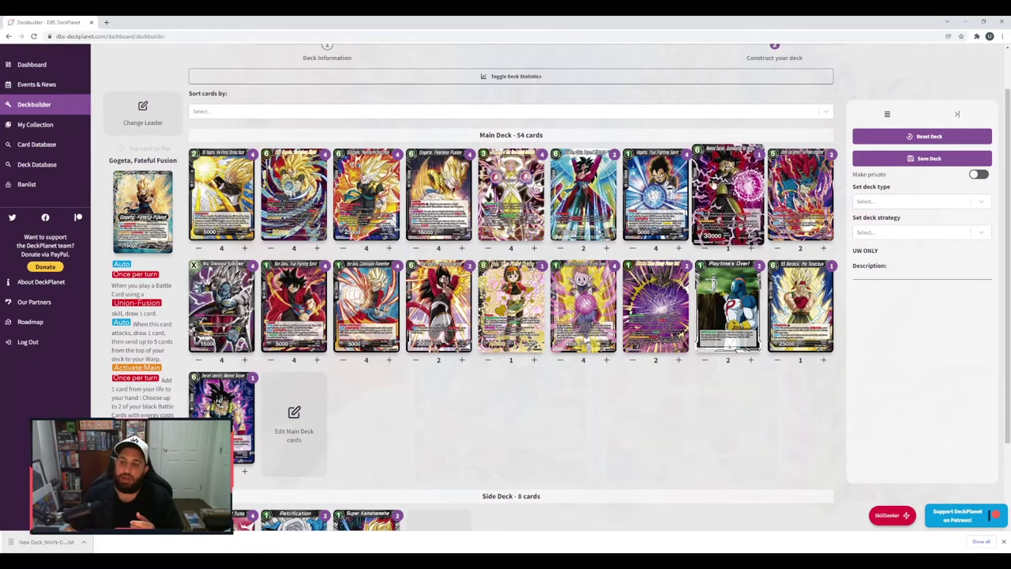
click(714, 182)
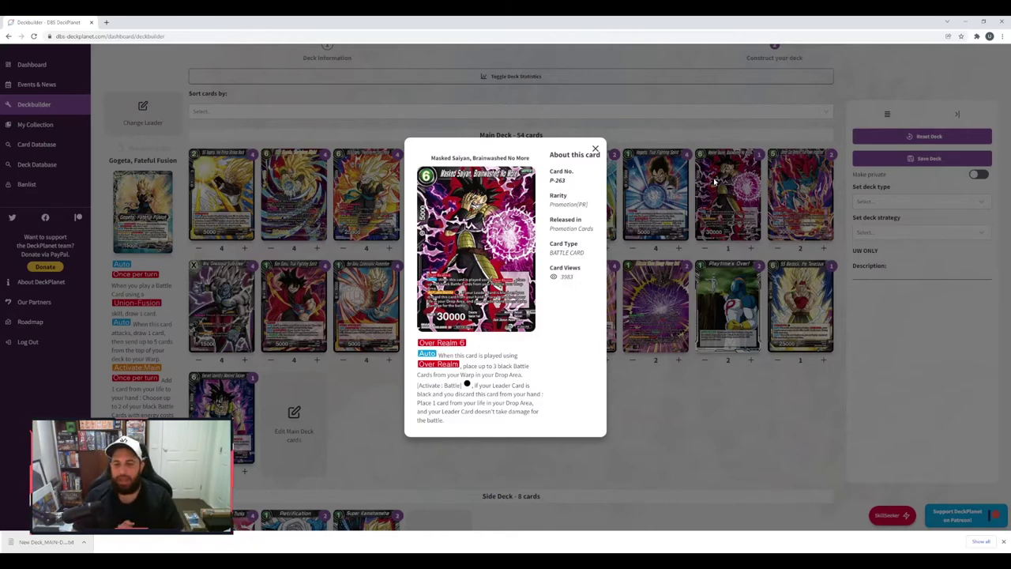
click(595, 149)
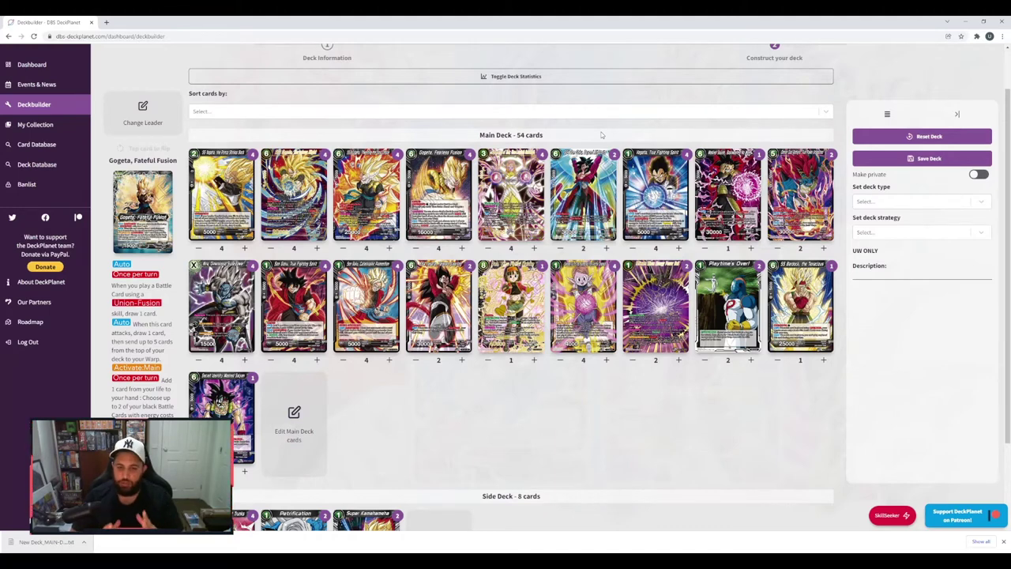
Step: Look over the side deck and read the card details of Ultimate Minus Energy Power Ball in the main deck
scroll(514, 441, down, 3)
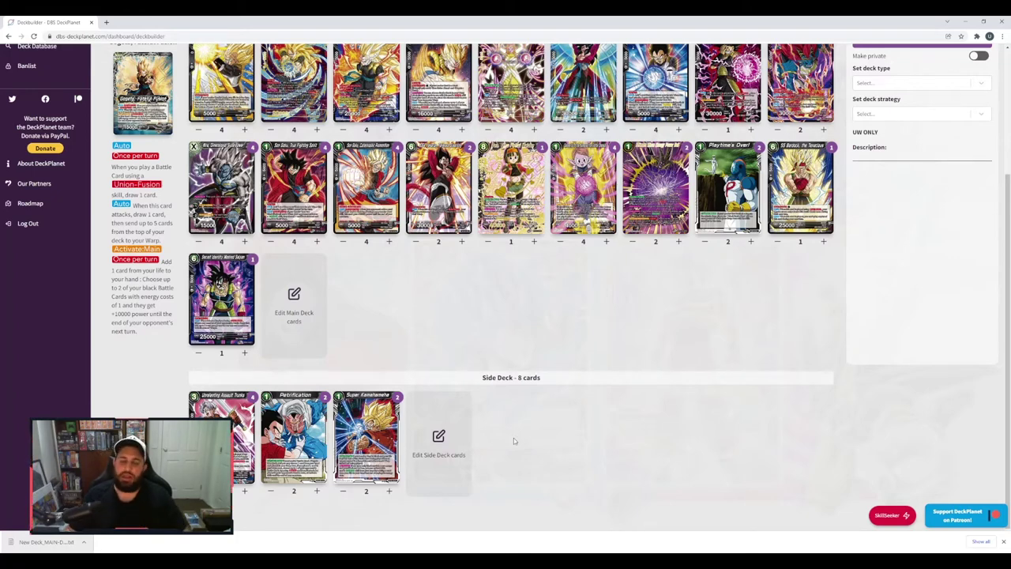
scroll(513, 440, up, 1)
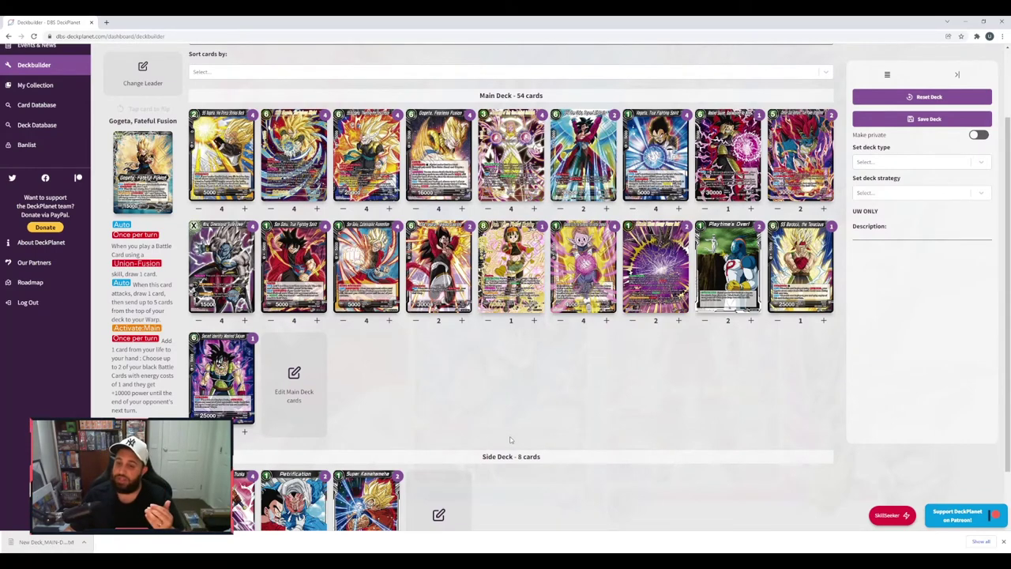
click(654, 285)
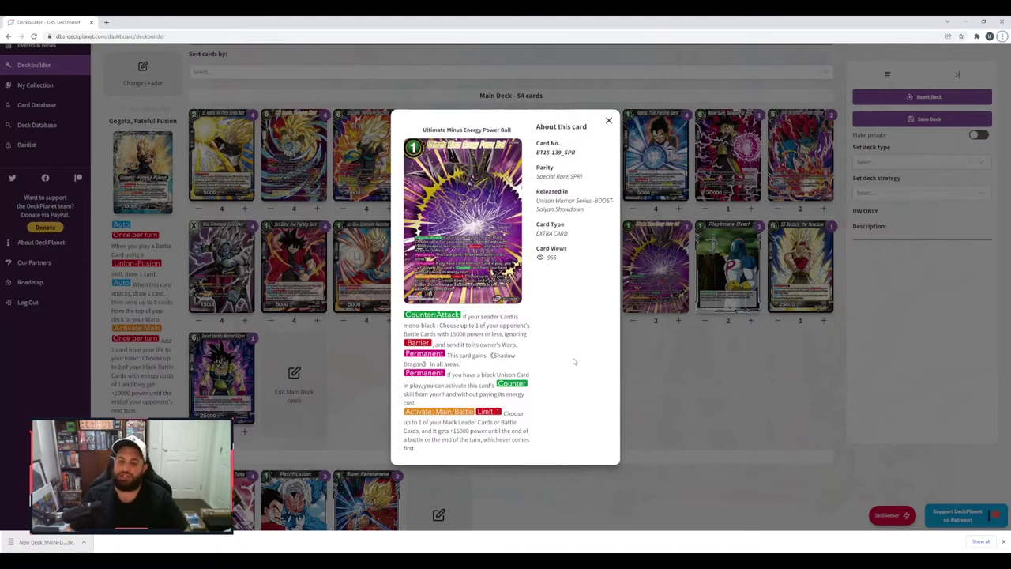
click(609, 121)
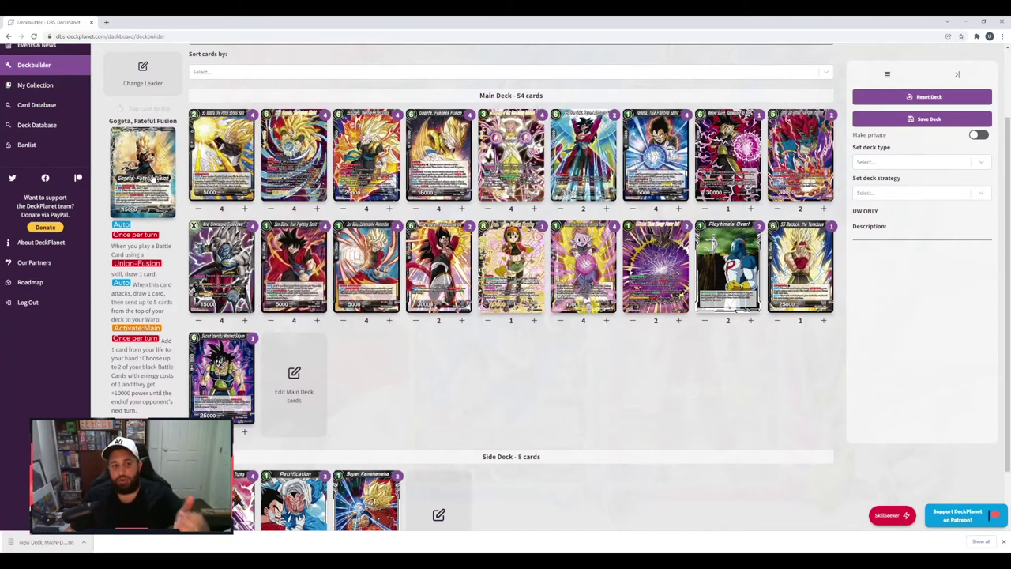
Step: Flip the leader card to its Son Goku & Vegeta side and read the details of Unrelenting Assault Trunks in the side deck
click(154, 180)
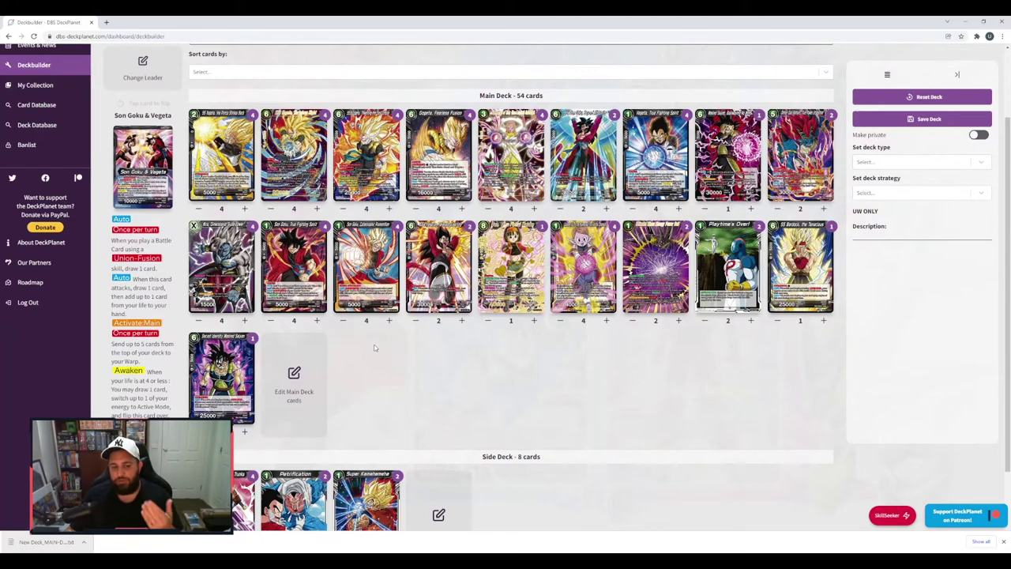
scroll(374, 347, down, 1)
click(245, 474)
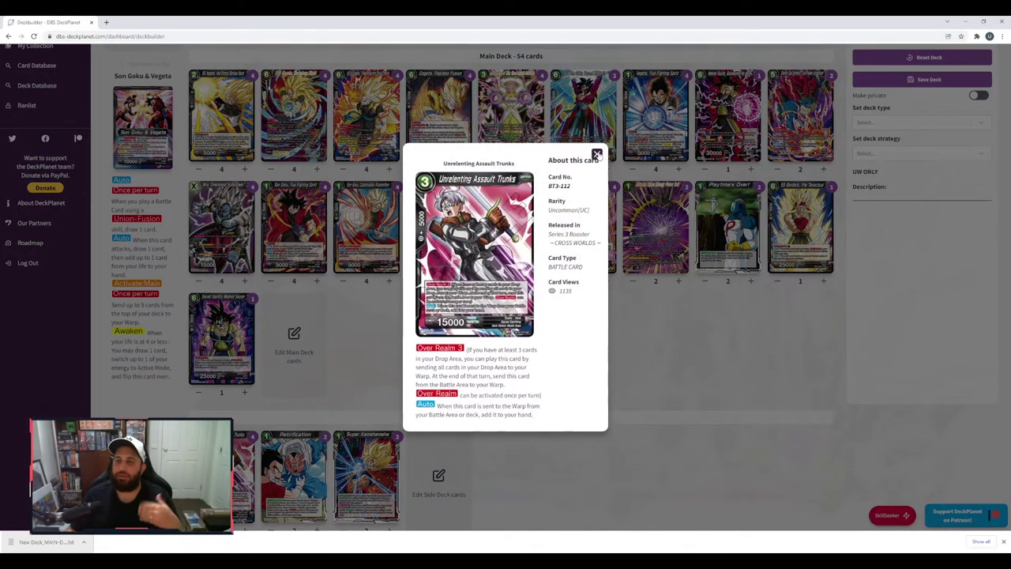
click(597, 154)
scroll(601, 355, up, 3)
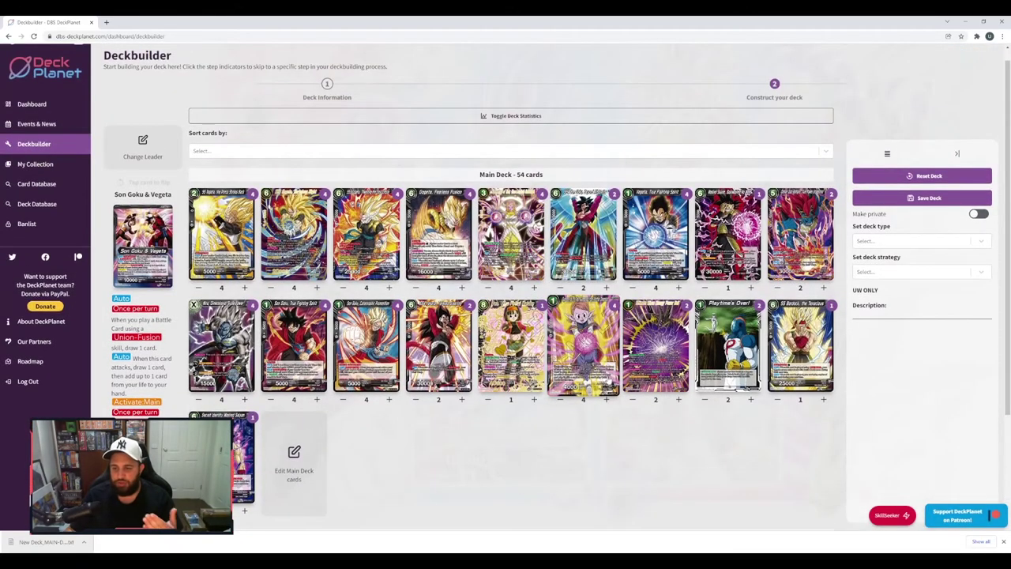
Step: Read the main-deck card details of Demon God Demigra, True Power Unleashed and SS3 Gogeta, Thwarting the Dark Empire
scroll(605, 383, down, 1)
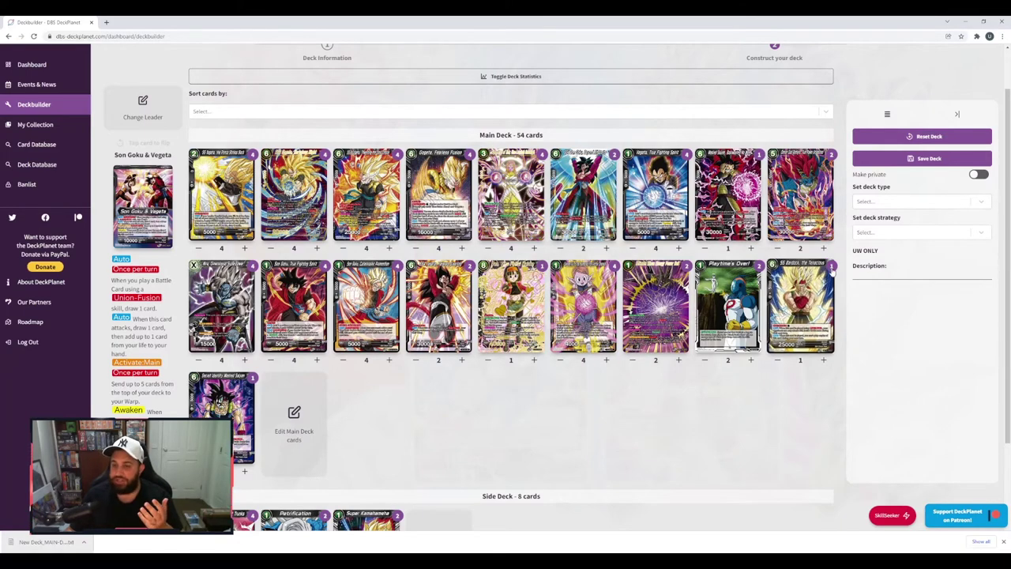
click(800, 214)
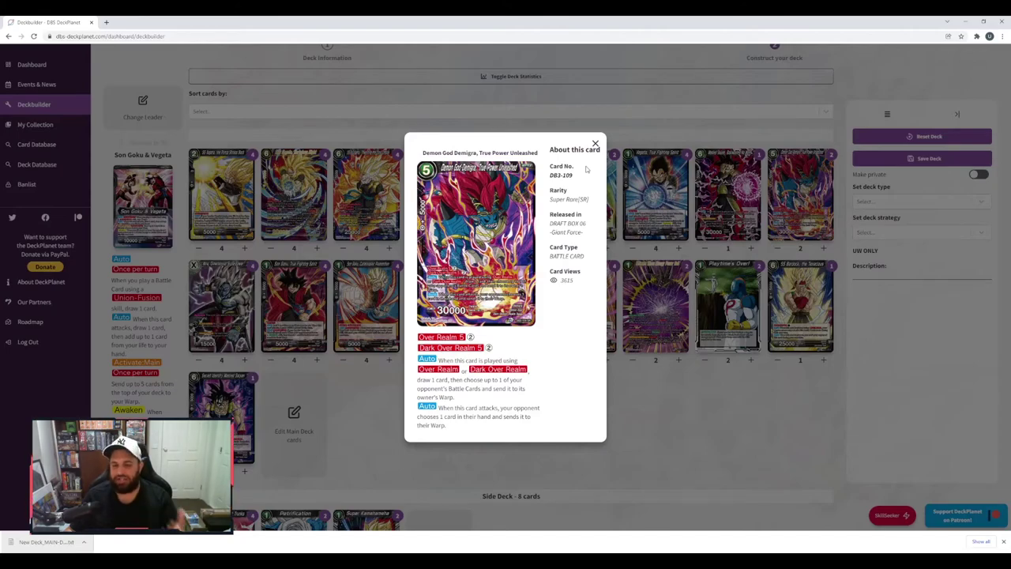
click(595, 143)
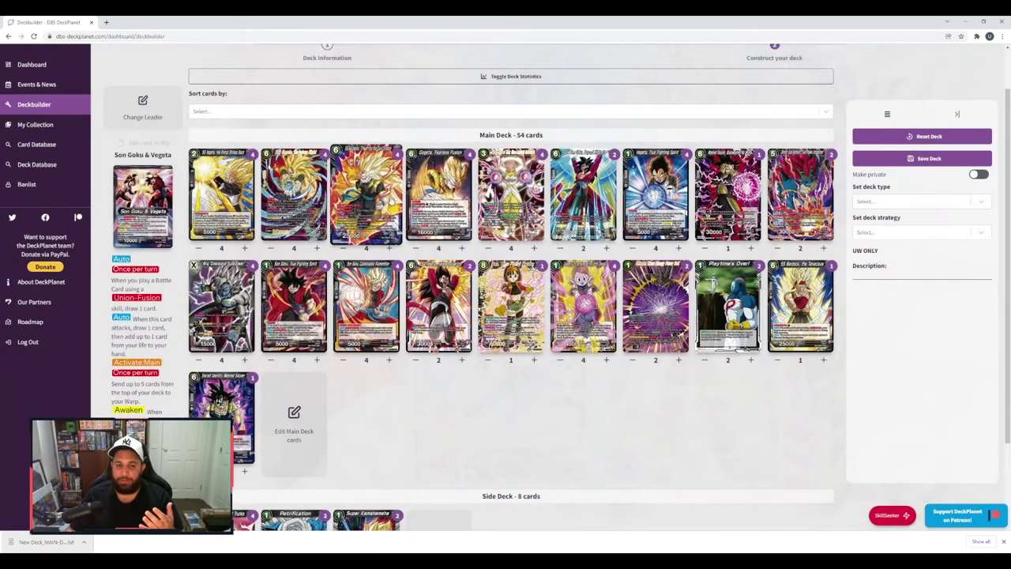
click(391, 202)
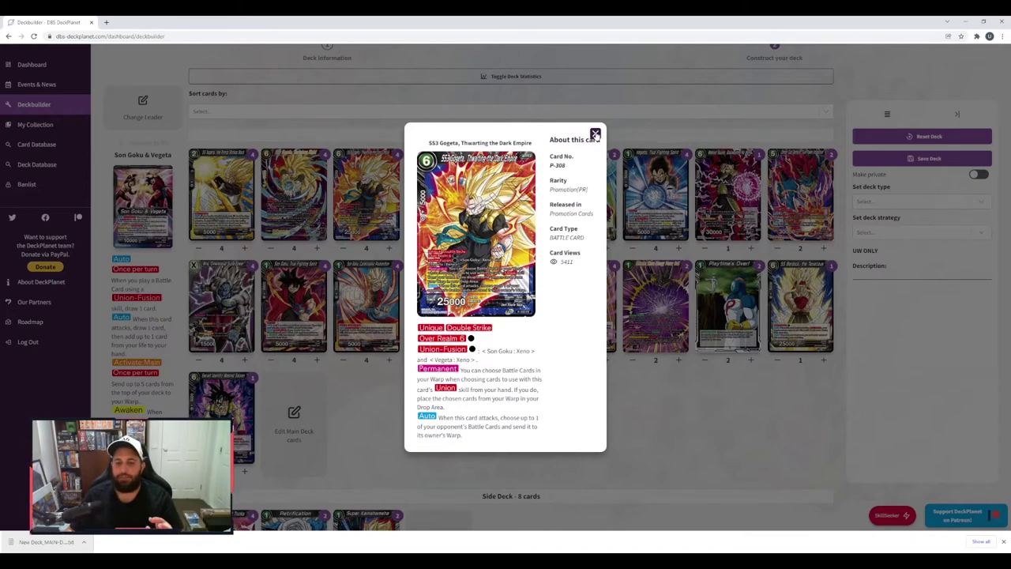
click(596, 135)
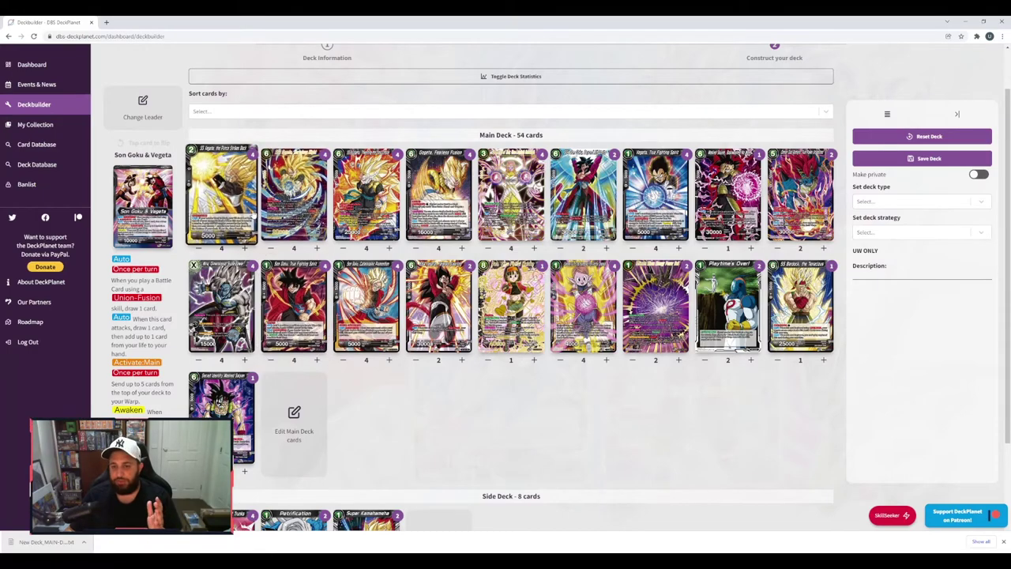
Step: Read the card details of SS Vegeta, the Prince Strikes Back and of Vegeta, True Fighting Spirit
click(221, 190)
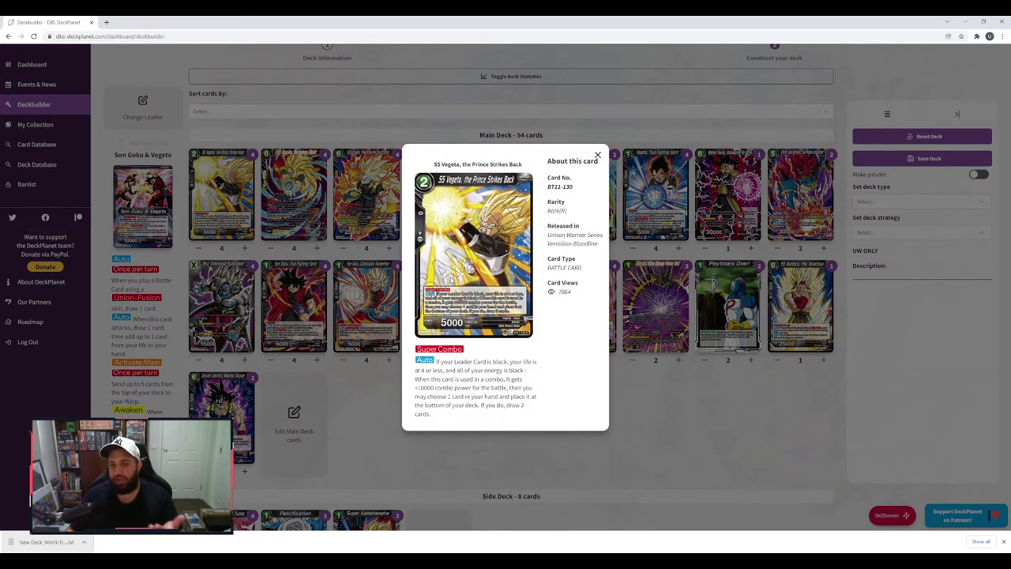
click(598, 155)
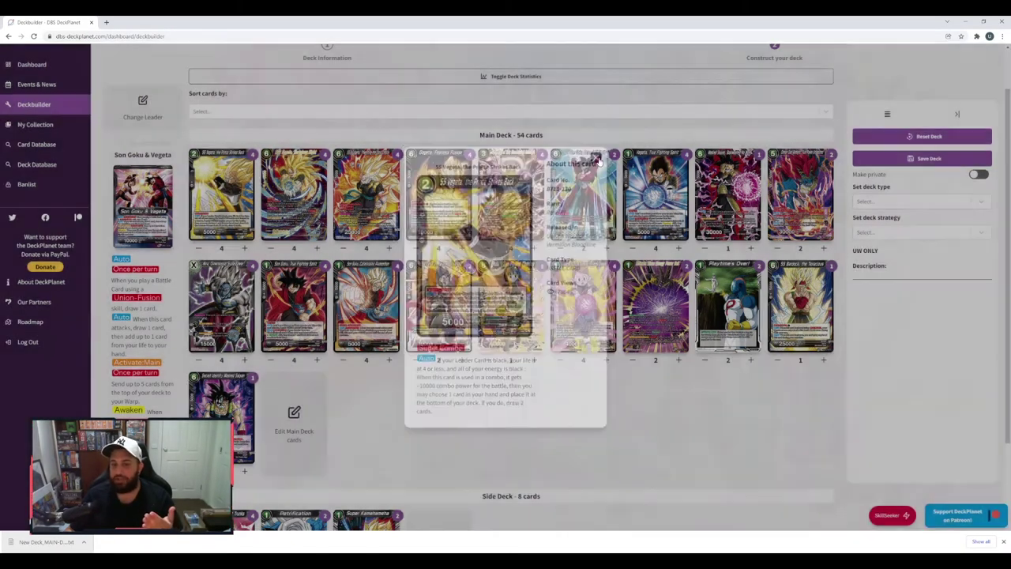
click(652, 197)
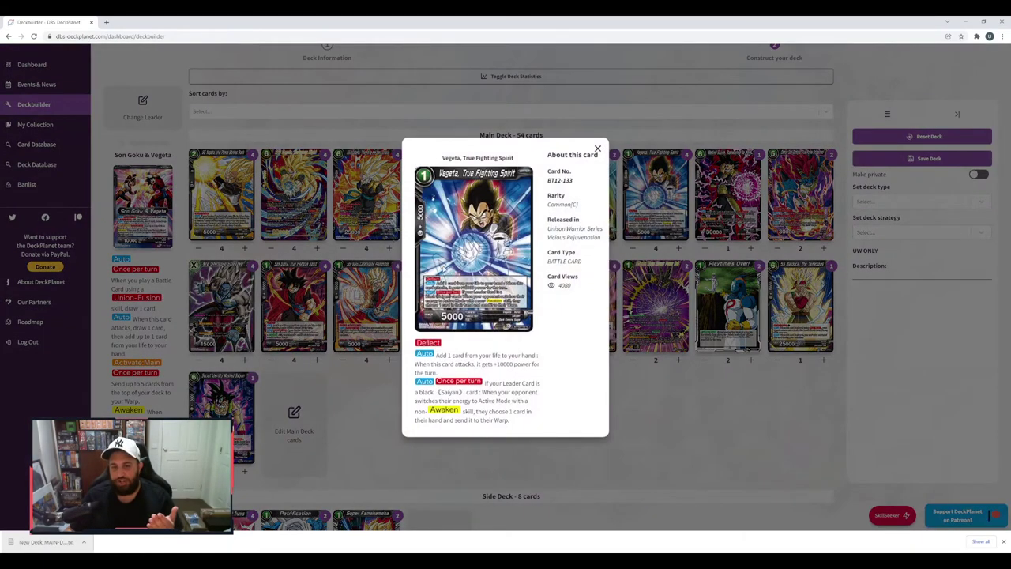
click(598, 150)
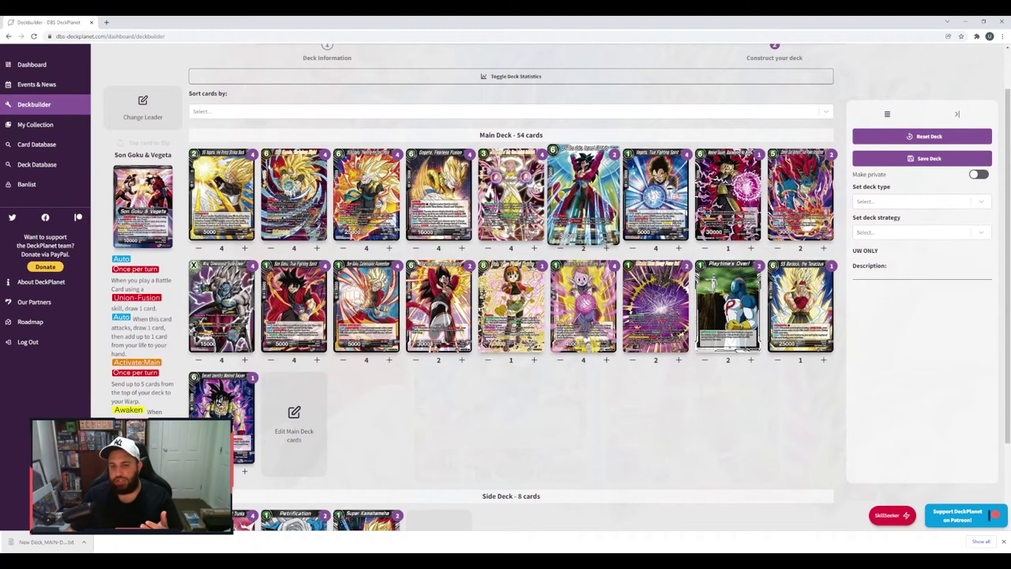
Step: Read the card details of SS4 Son Goku, Beyond All Limits and of Supreme Kai of Time, Summoned from Another Dimension
click(583, 197)
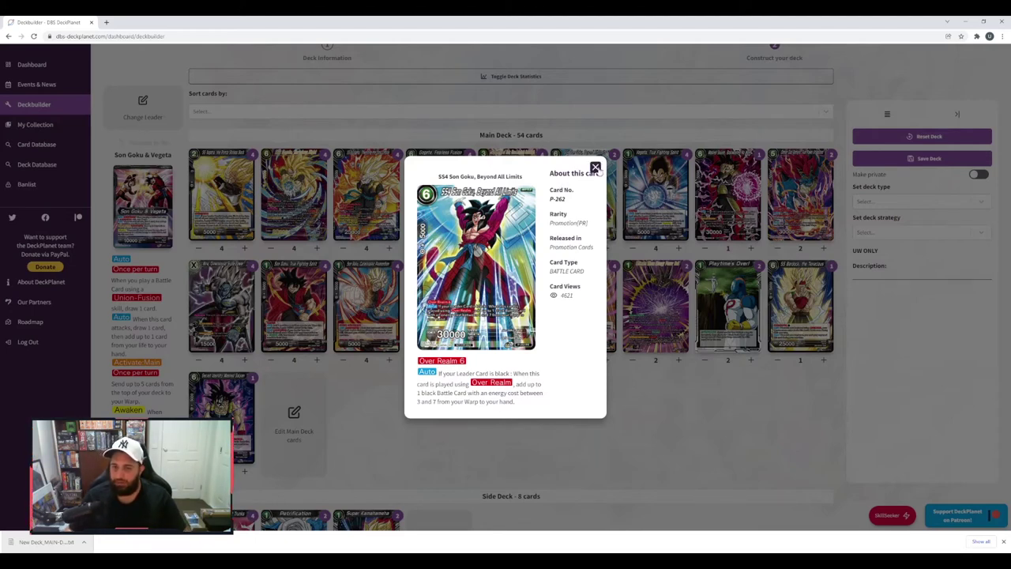
click(597, 169)
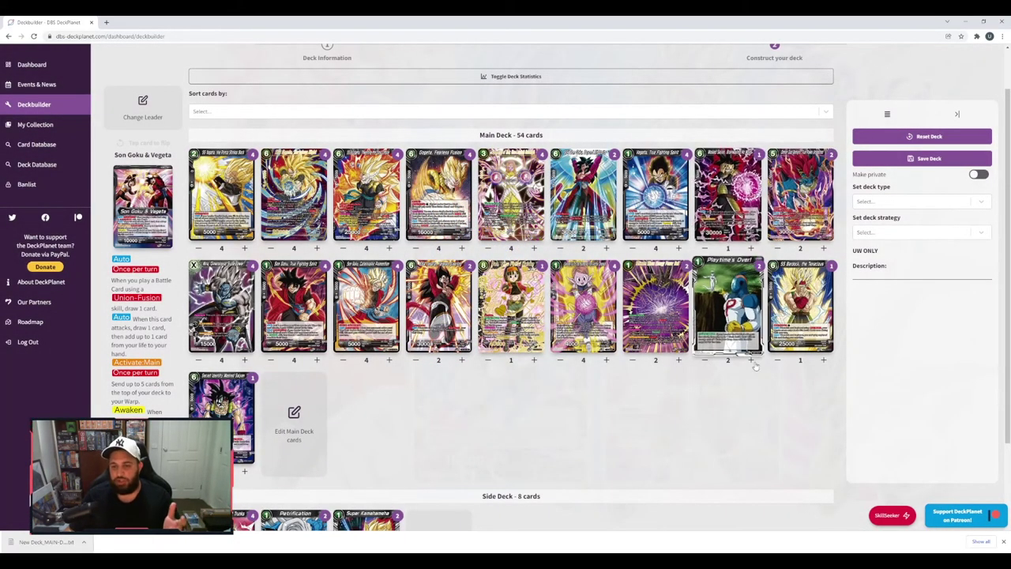
click(593, 318)
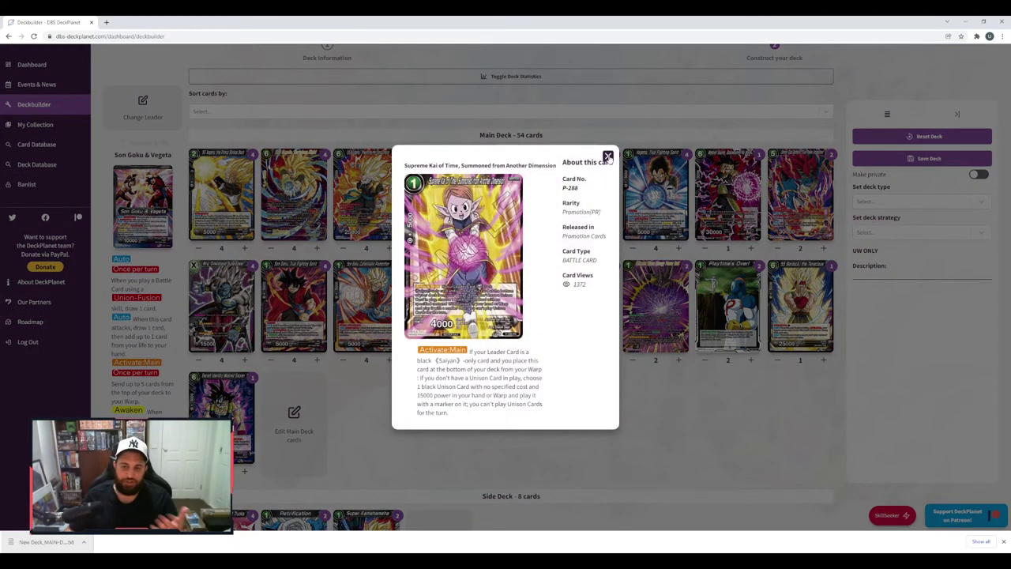
click(607, 157)
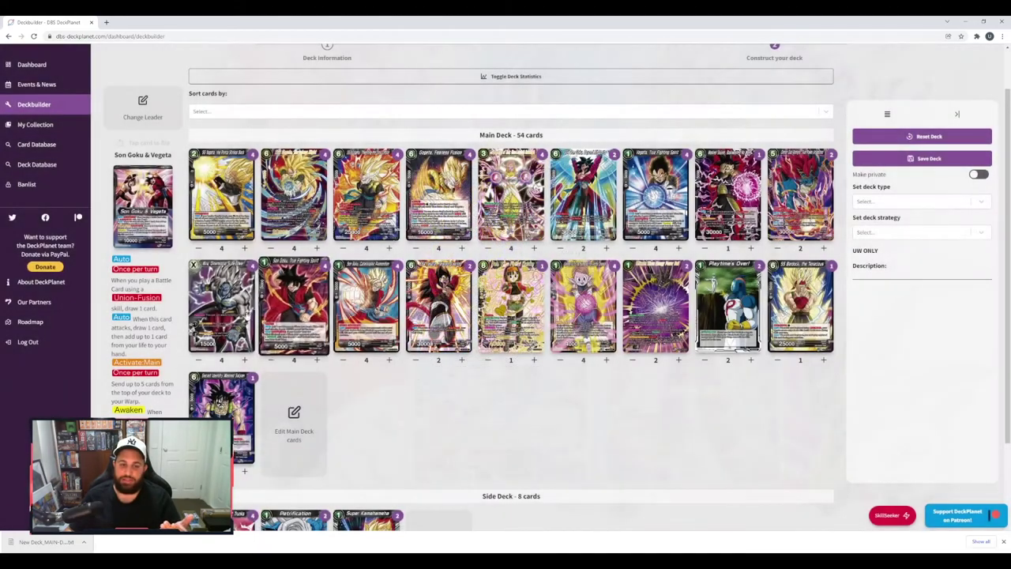
Step: Read the card details of the unison card Mira, Dimensional Superpower and the extra card Playtime's Over! in the main deck
click(230, 308)
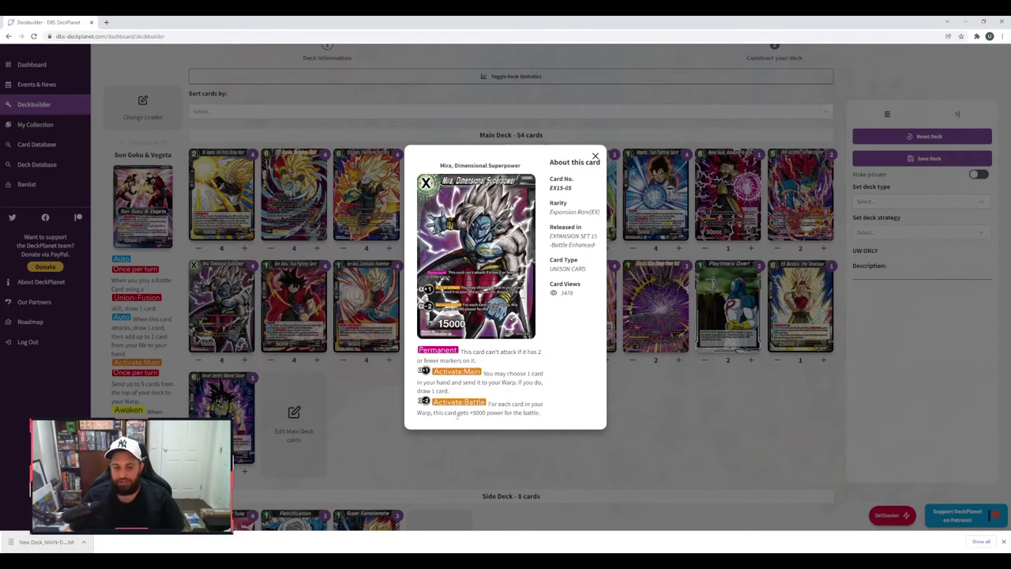
click(596, 156)
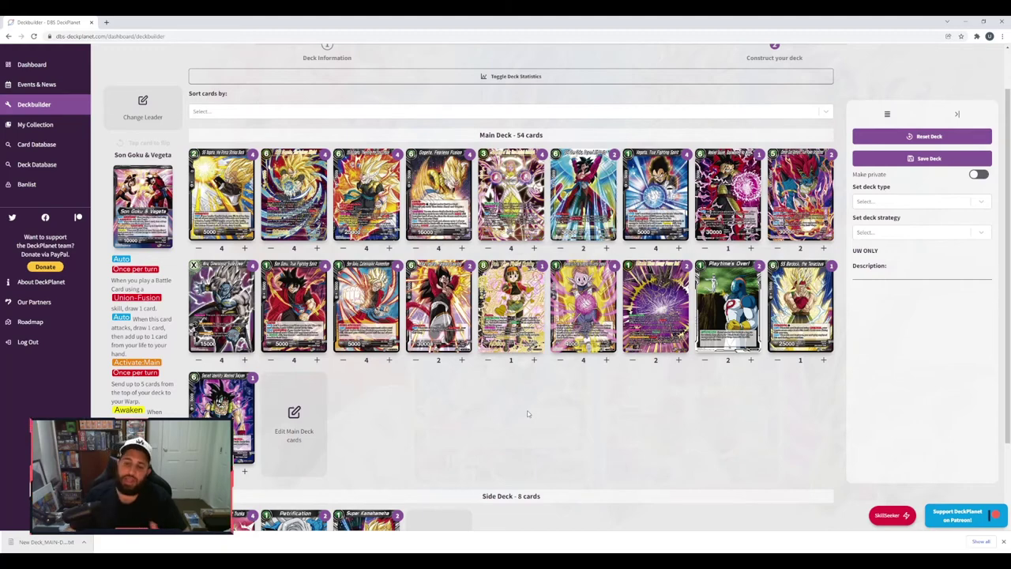
scroll(556, 458, down, 2)
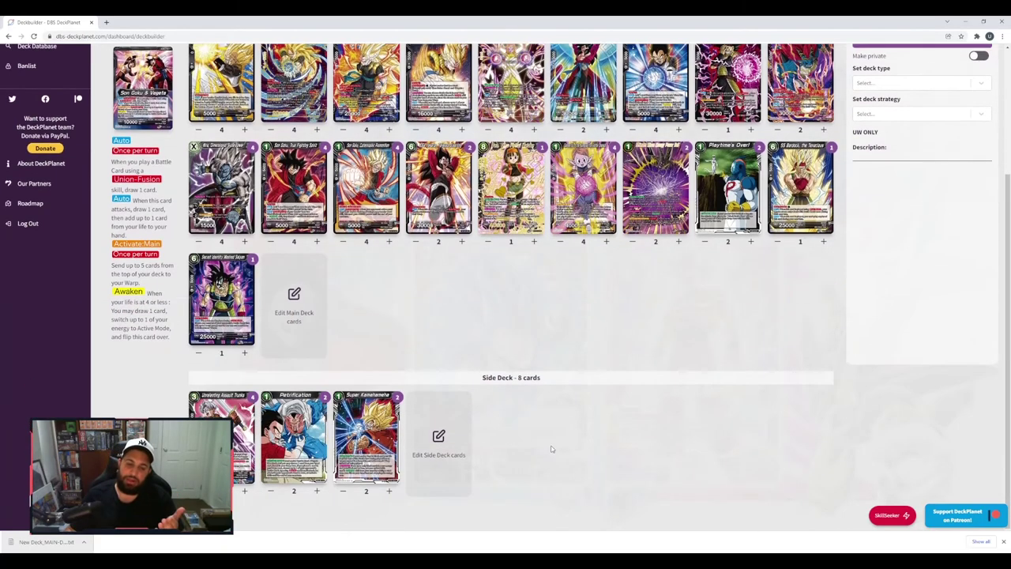
scroll(553, 447, up, 2)
click(728, 244)
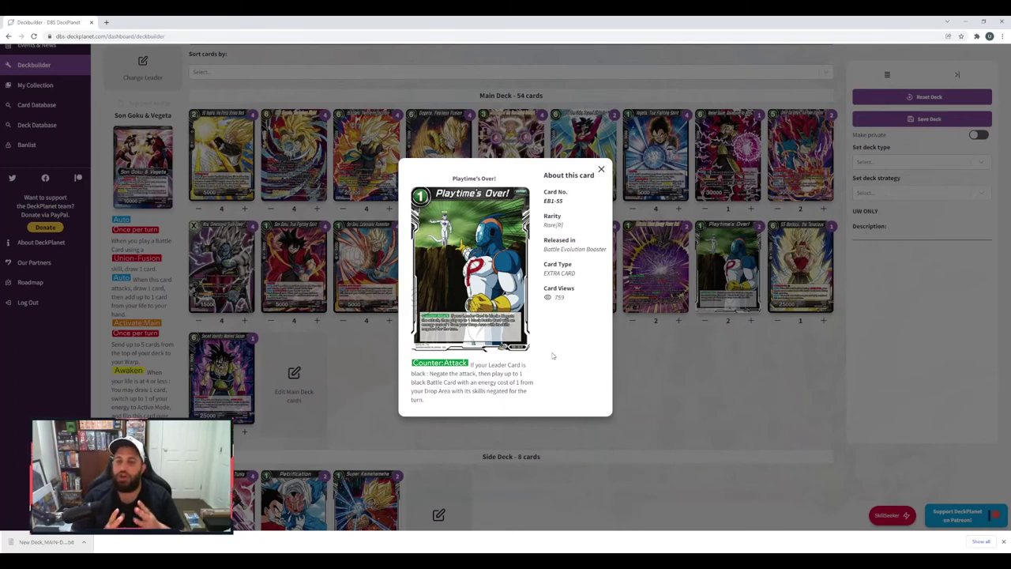
click(601, 169)
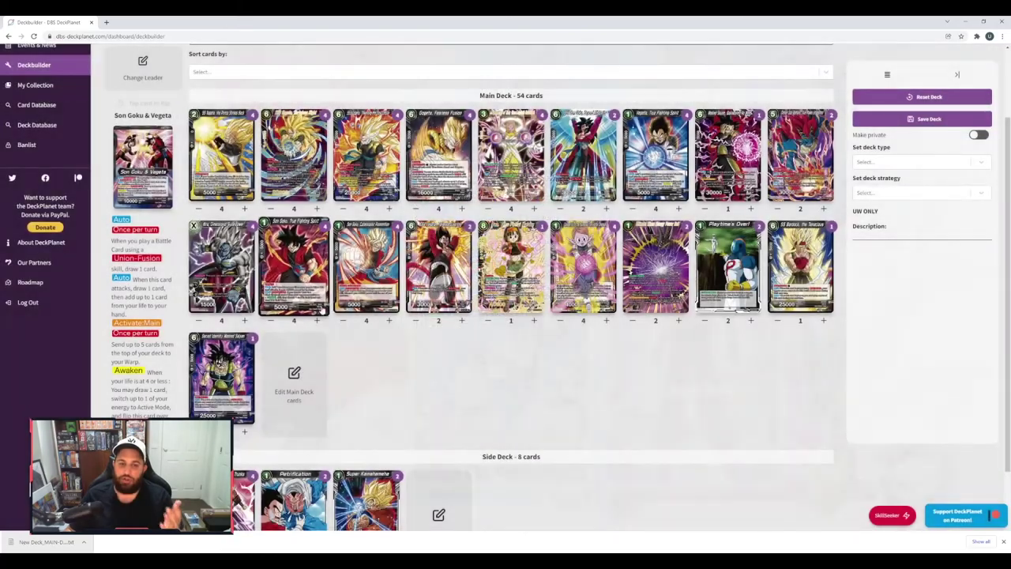
Step: Read the card details of Son Goku, True Fighting Spirit and of Son Goku, Catastrophic Premonition
click(320, 310)
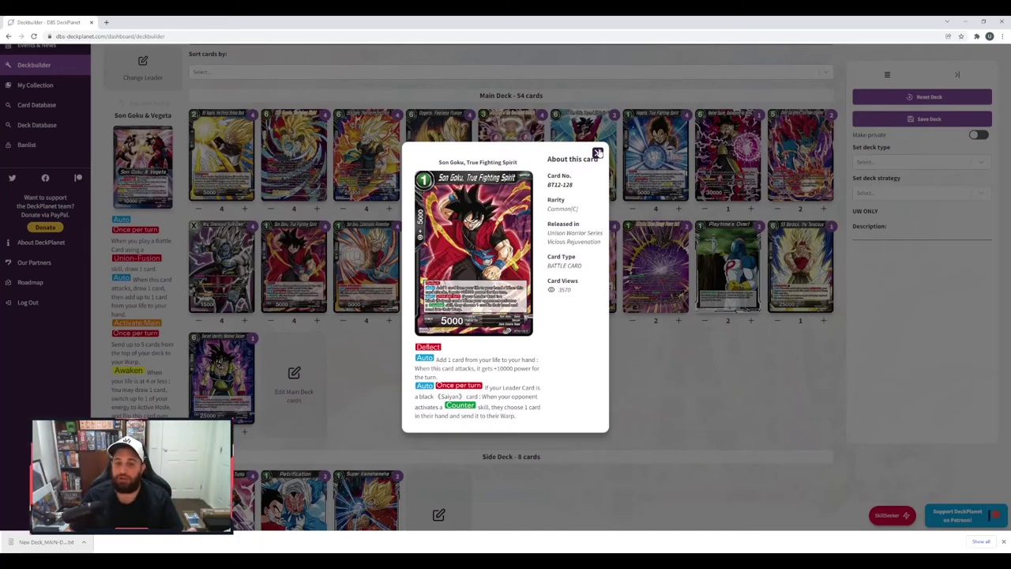
click(598, 153)
click(366, 265)
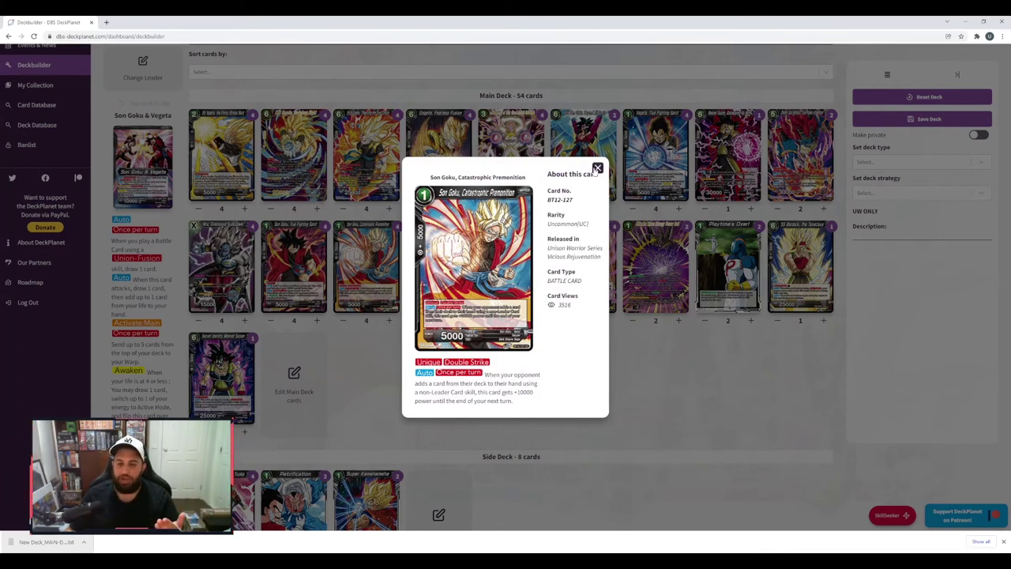
click(598, 168)
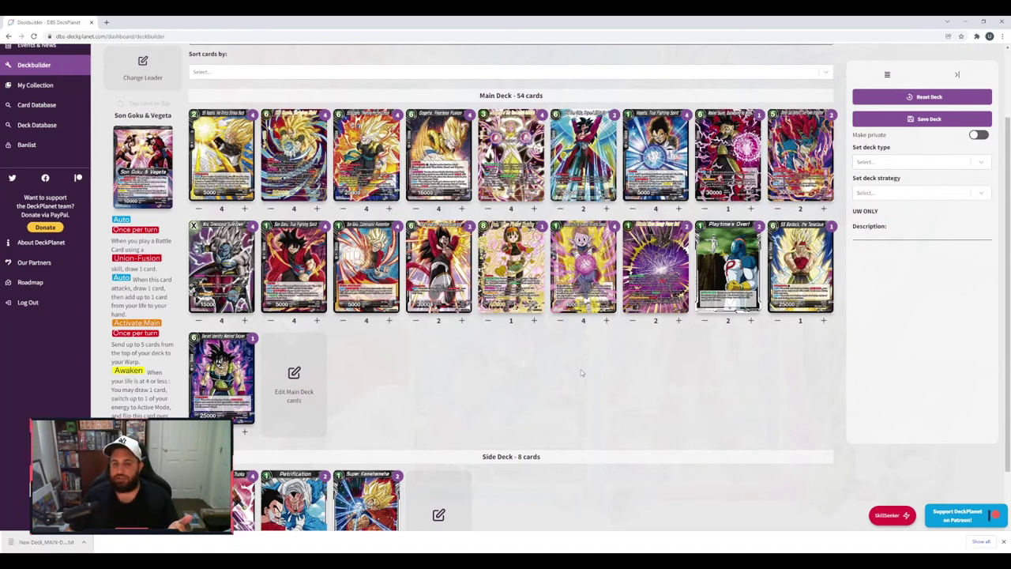
Step: Read the card details of Secret Identity Masked Saiyan and of Supreme Kai of Time, Time Labyrinth Unleashed
click(222, 376)
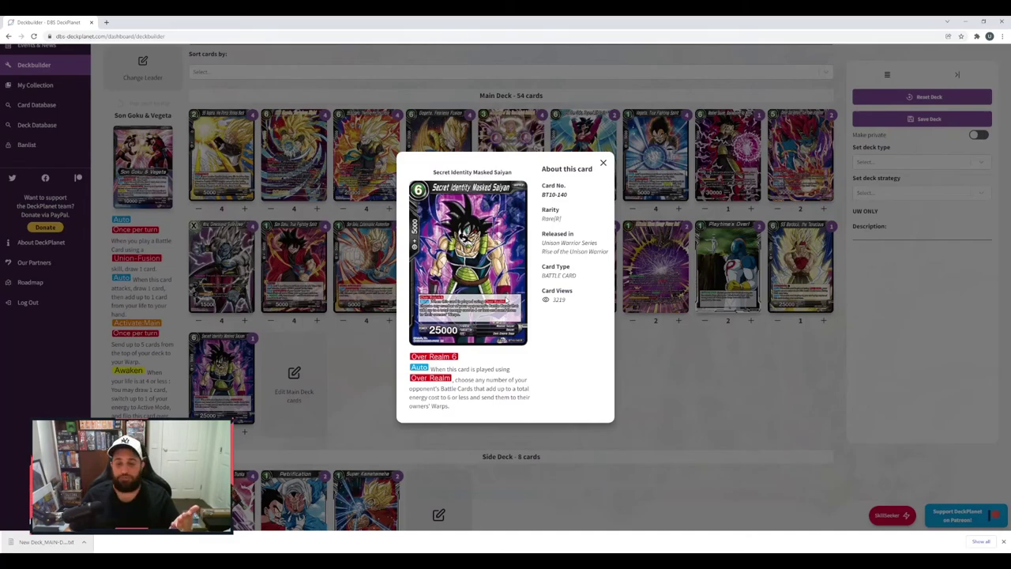
click(603, 163)
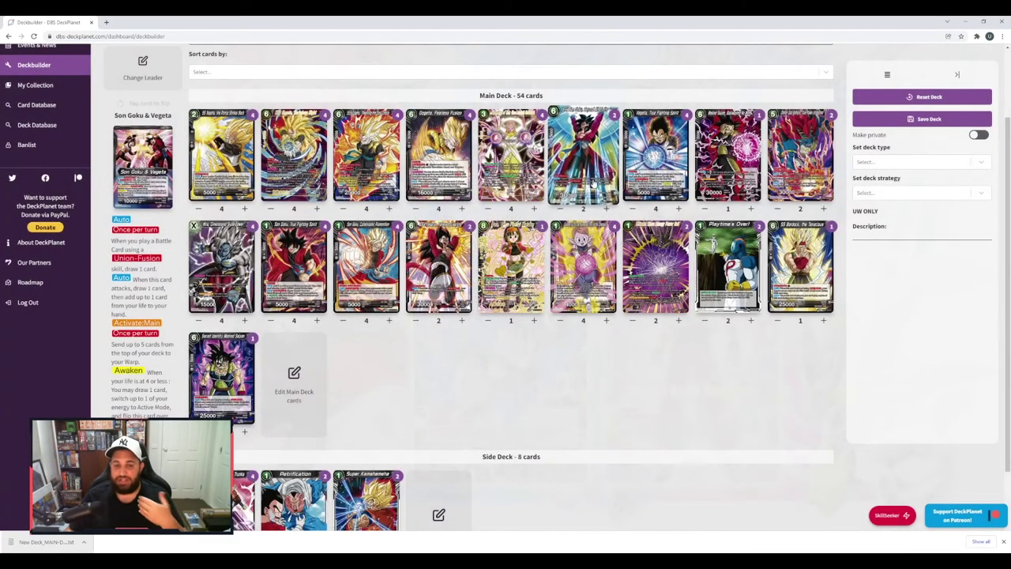
click(511, 158)
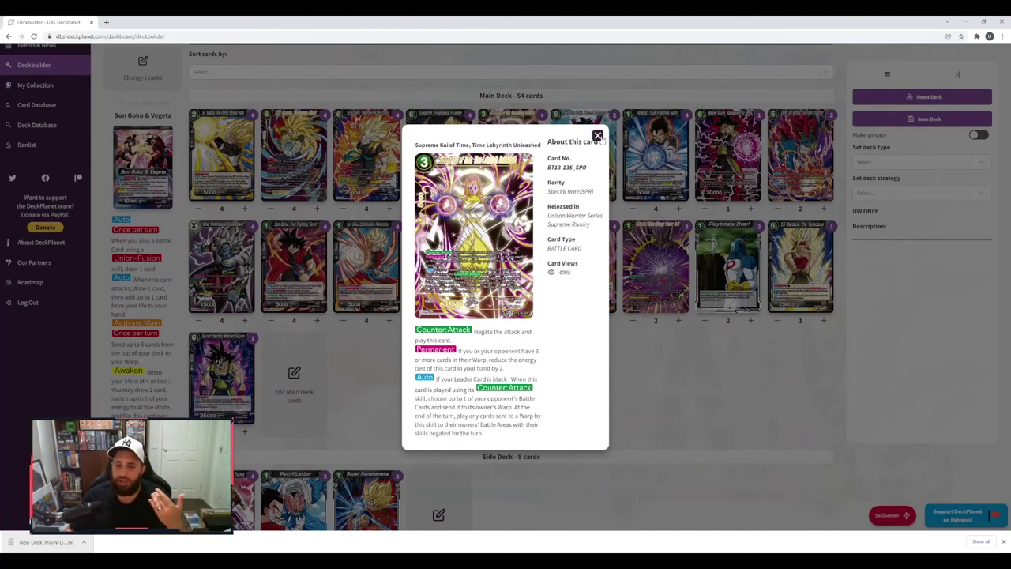
click(598, 136)
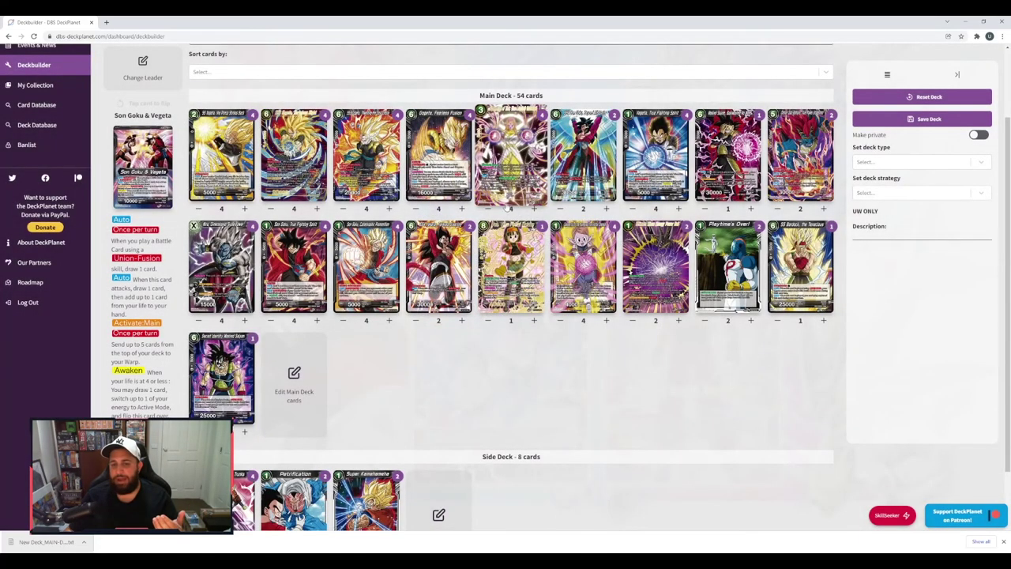